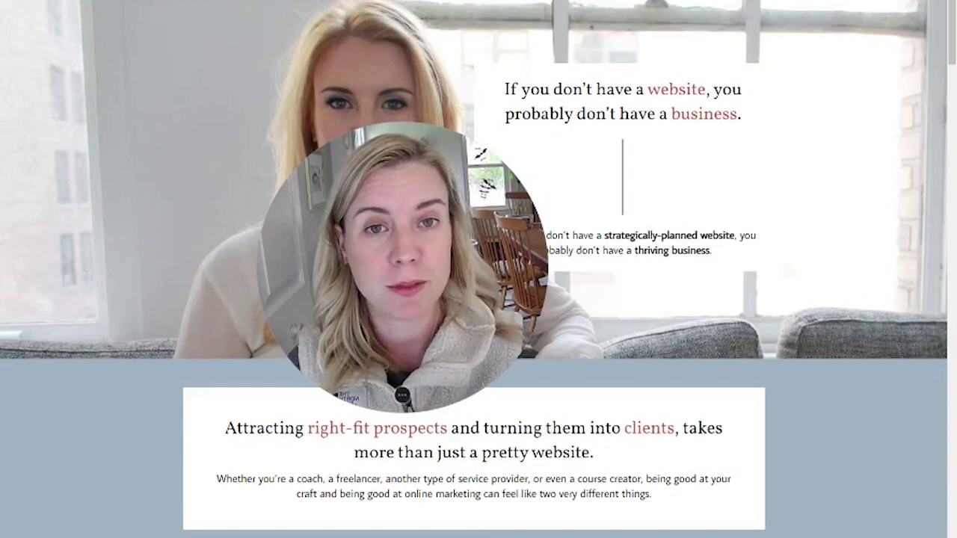
click(399, 396)
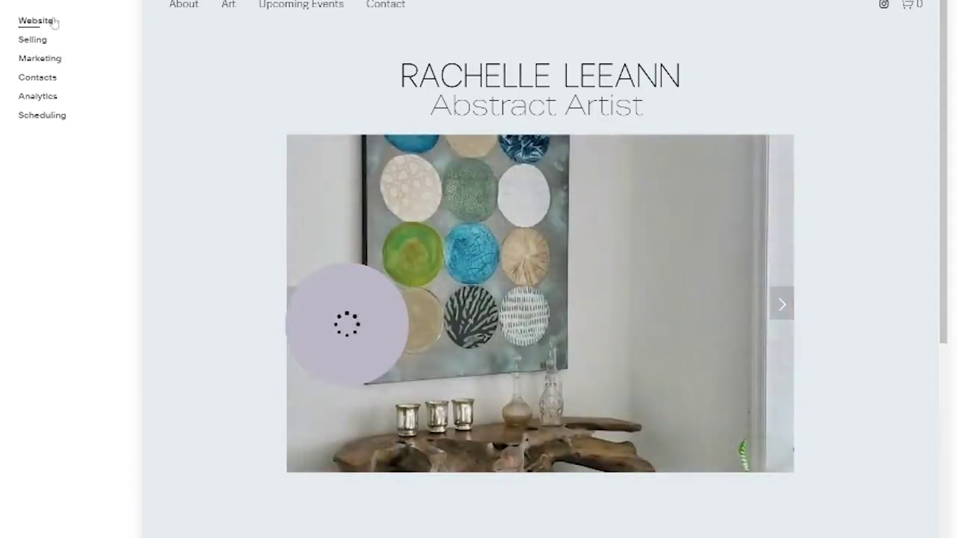
drag(362, 350, 224, 535)
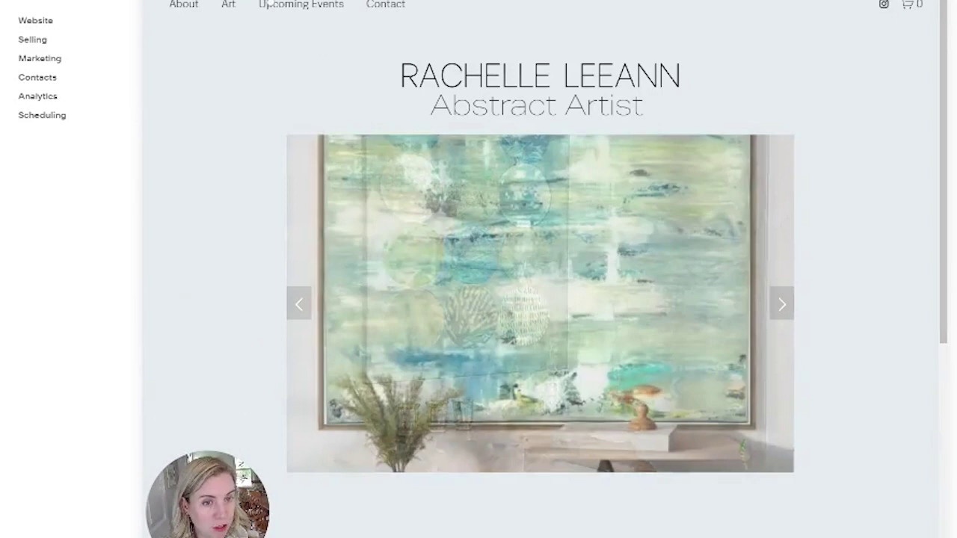
Open the home page for editing and adjust the height of the gallery block in the mobile layout
click(162, 1)
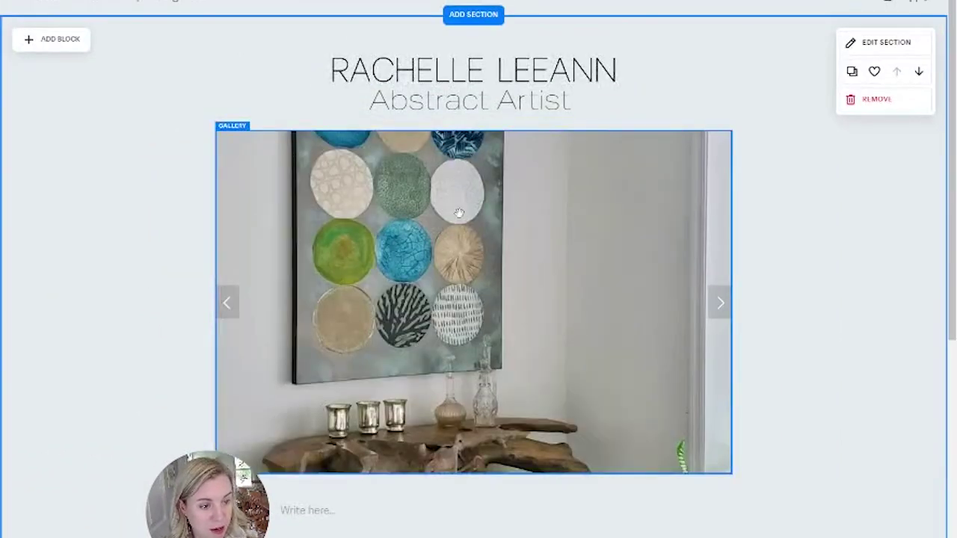
drag(459, 213, 457, 217)
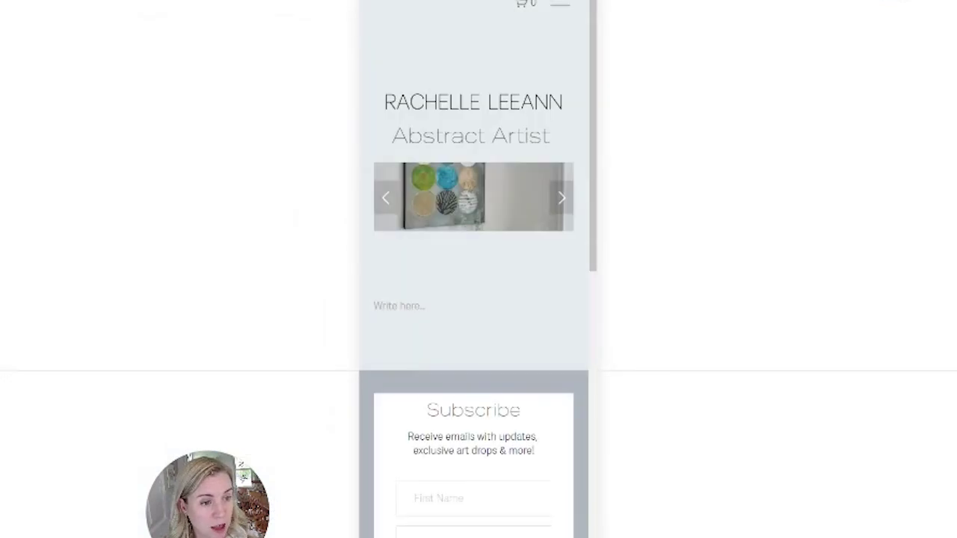
click(472, 228)
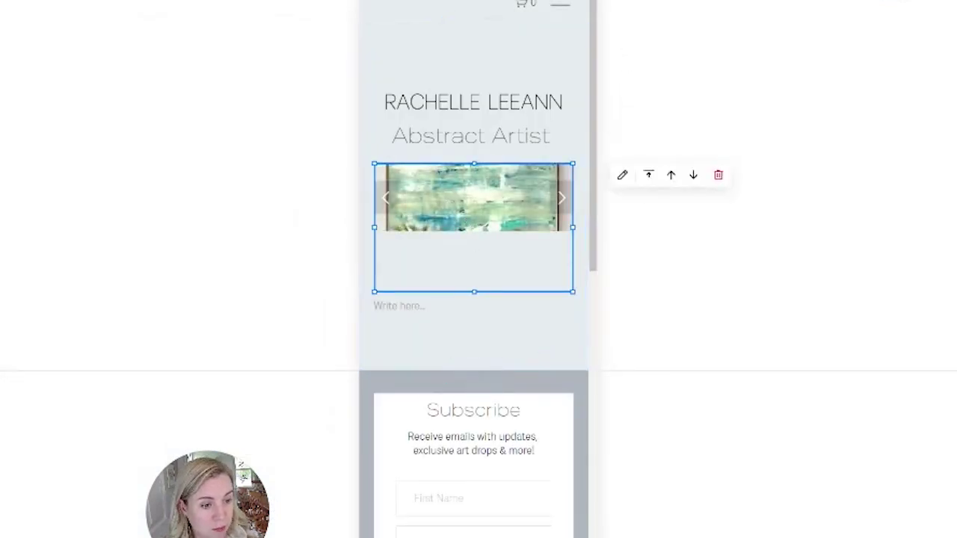
drag(474, 292, 474, 350)
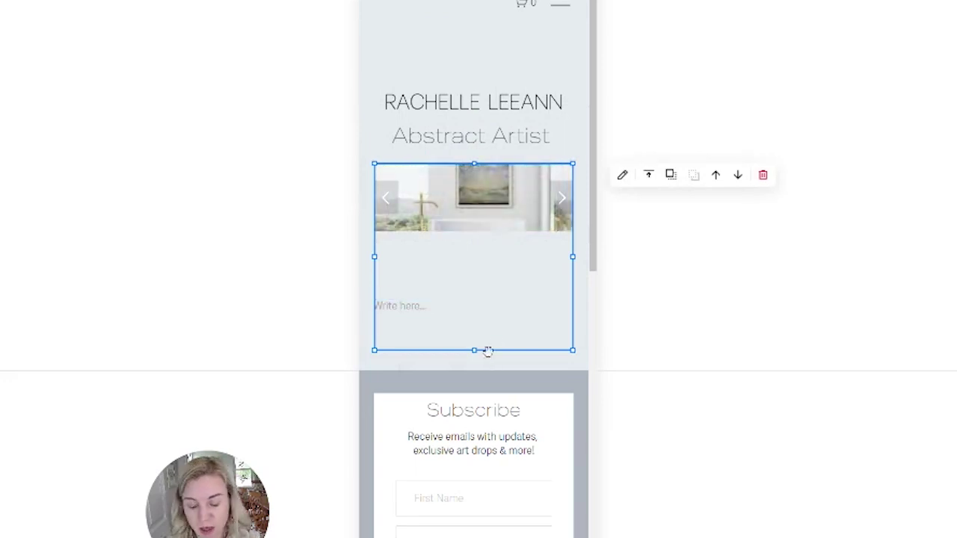
drag(474, 349, 474, 273)
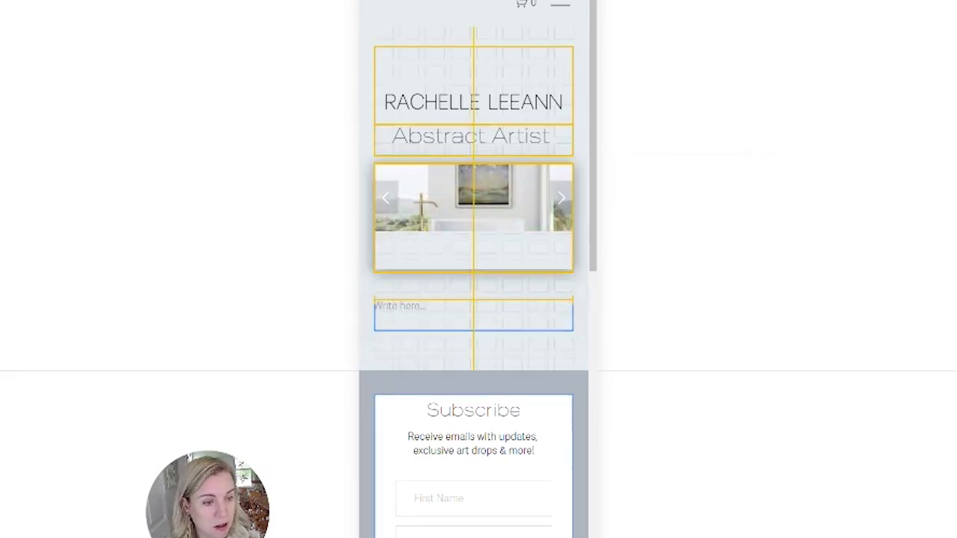
Place the "Abstract Artist" subtitle just below the name heading and close up the gallery and content beneath it in the mobile layout
drag(495, 110, 501, 317)
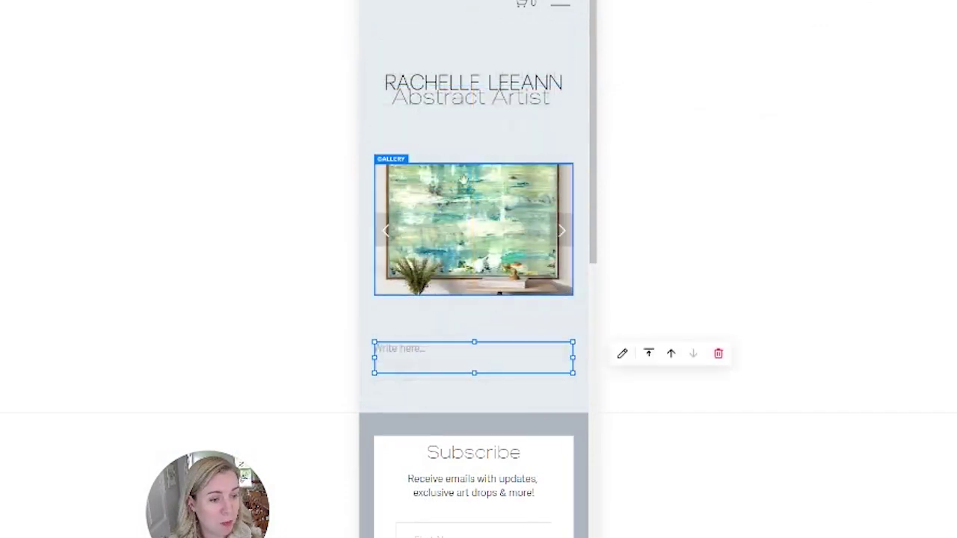
drag(459, 100, 461, 118)
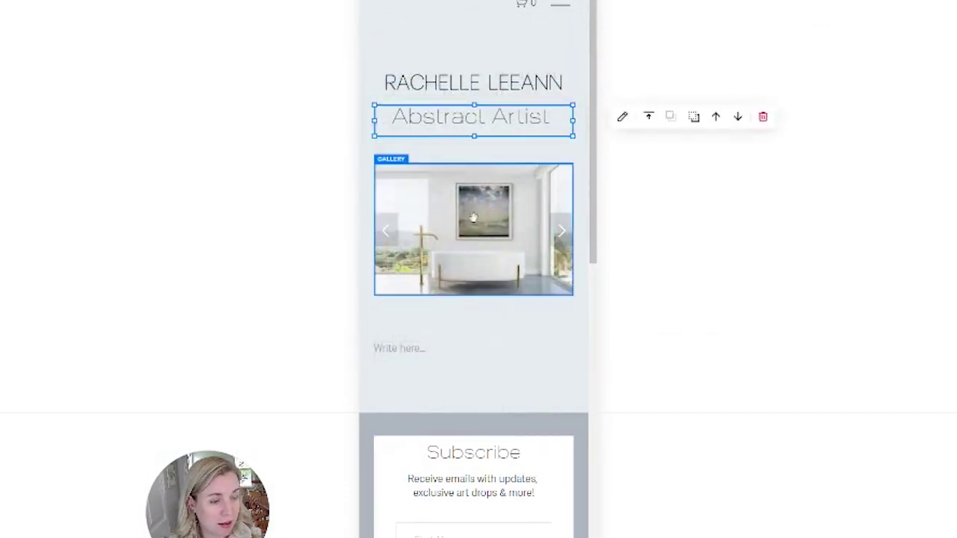
drag(474, 217, 474, 198)
mouse_move(476, 336)
mouse_down()
mouse_move(464, 344)
mouse_move(474, 336)
mouse_move(474, 395)
mouse_move(473, 353)
mouse_up()
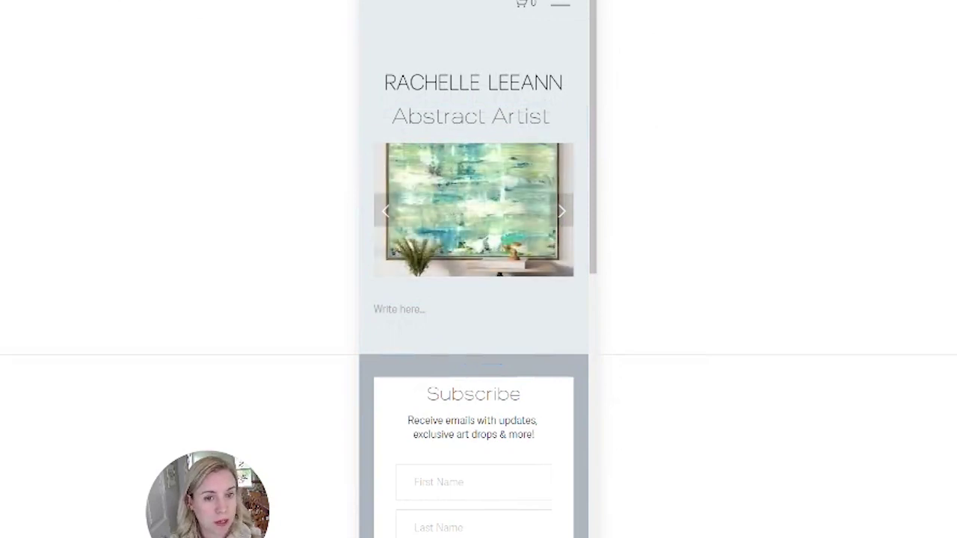
Exit the home page editor and open the Artist Statement page for editing
click(46, 3)
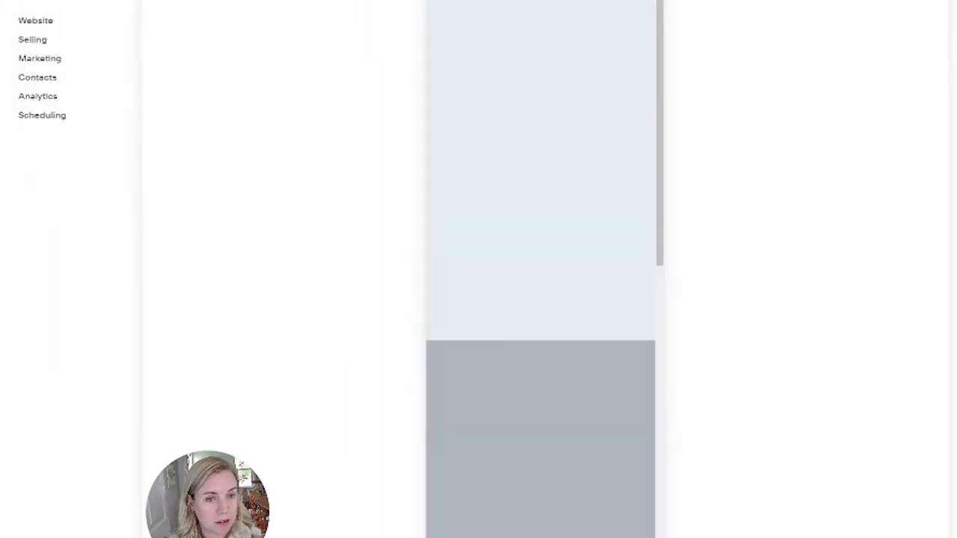
click(36, 21)
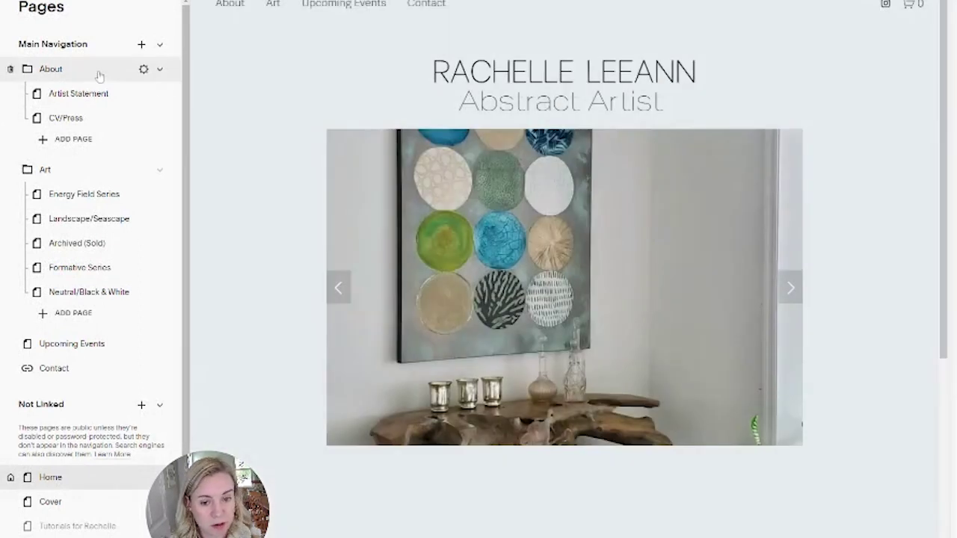
click(85, 92)
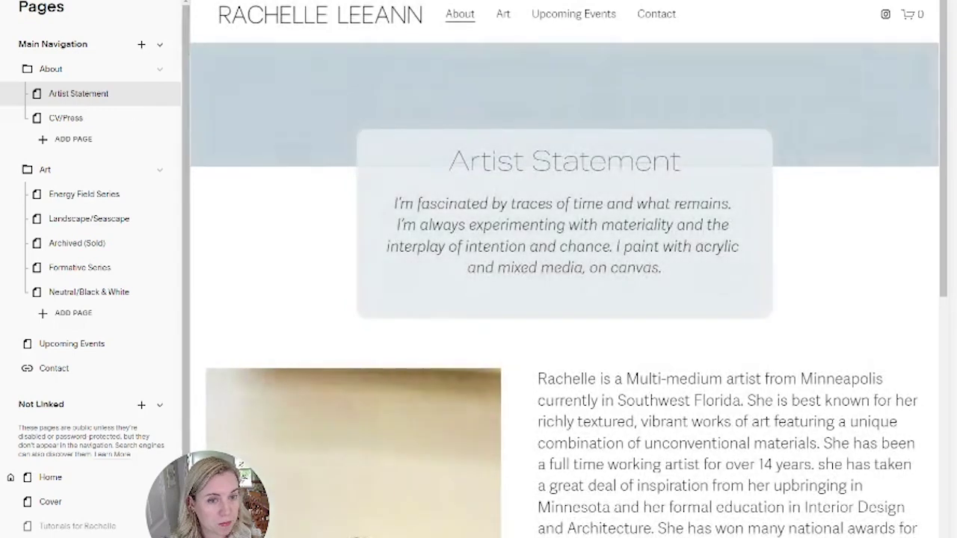
click(209, 2)
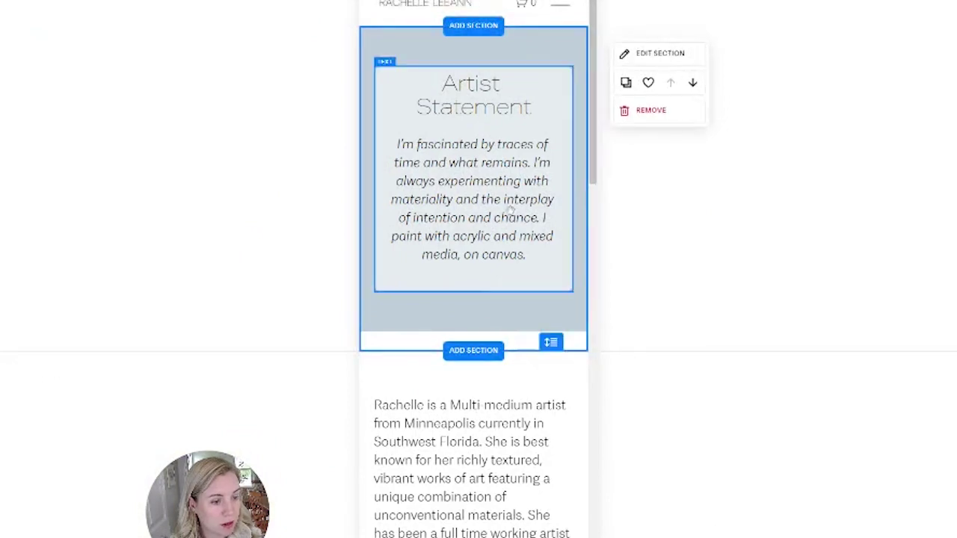
Move the portrait photo three grid rows down, away from the biography text, in the mobile layout
click(511, 211)
scroll(554, 356, down, 2)
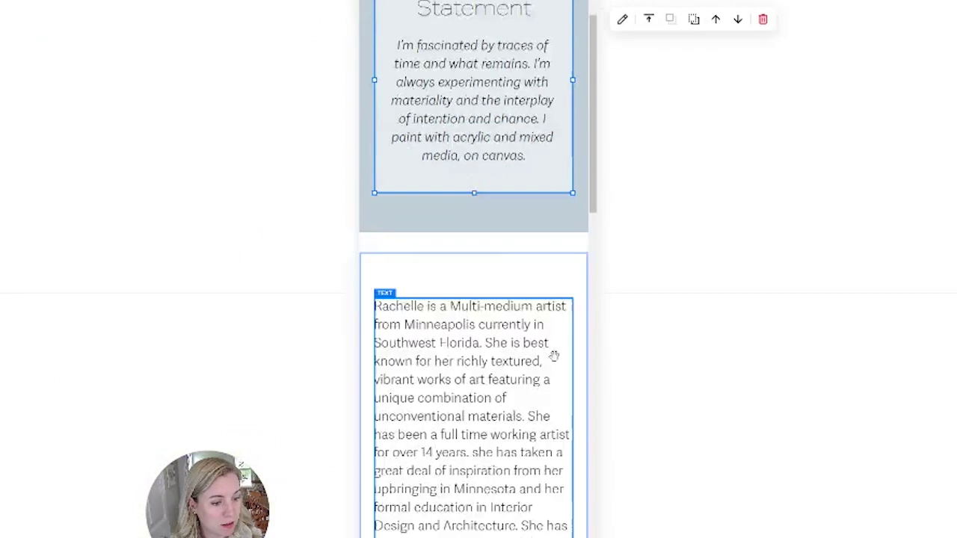
scroll(554, 356, down, 8)
click(537, 308)
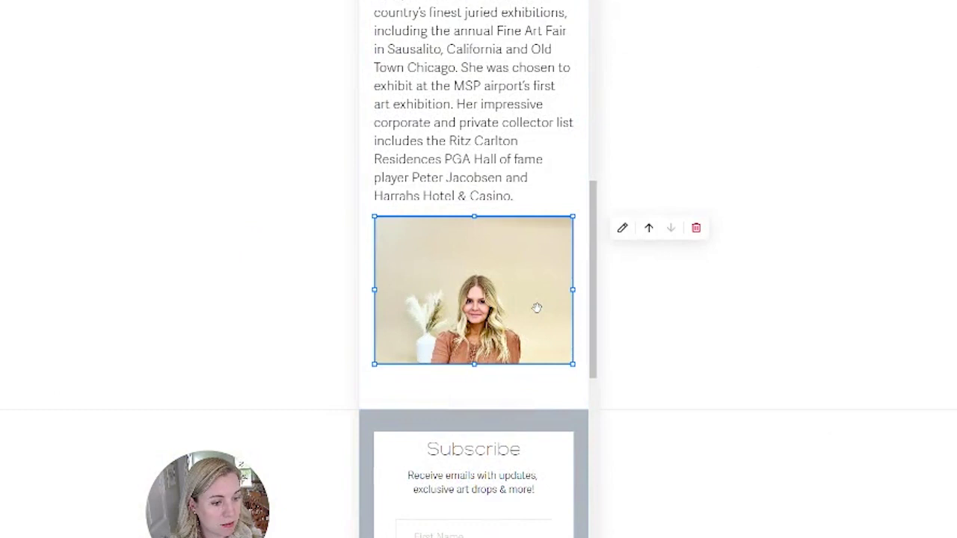
key(Down)
key(Down)
key(Down)
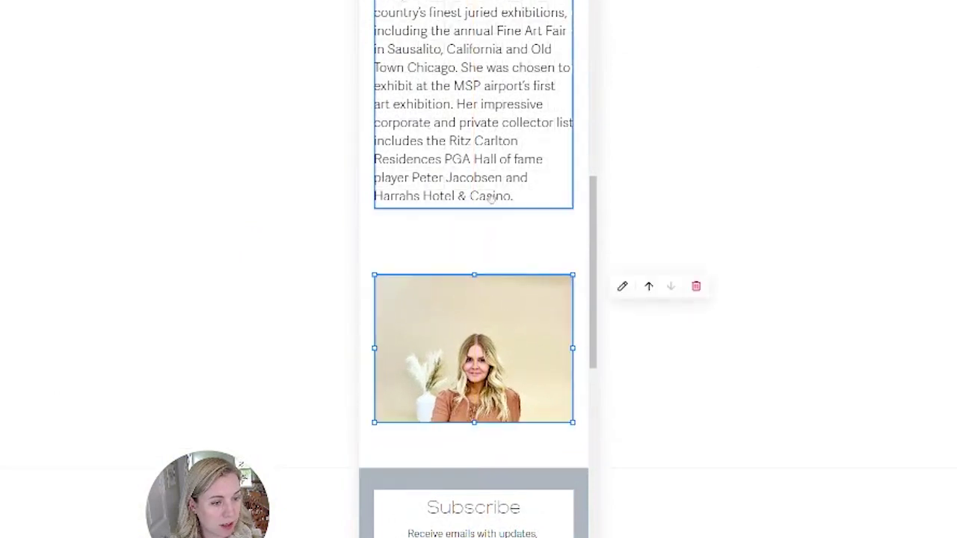
Extend the biography text block down to the portrait photo and try repositioning the photo beneath it
click(489, 200)
drag(474, 208, 474, 266)
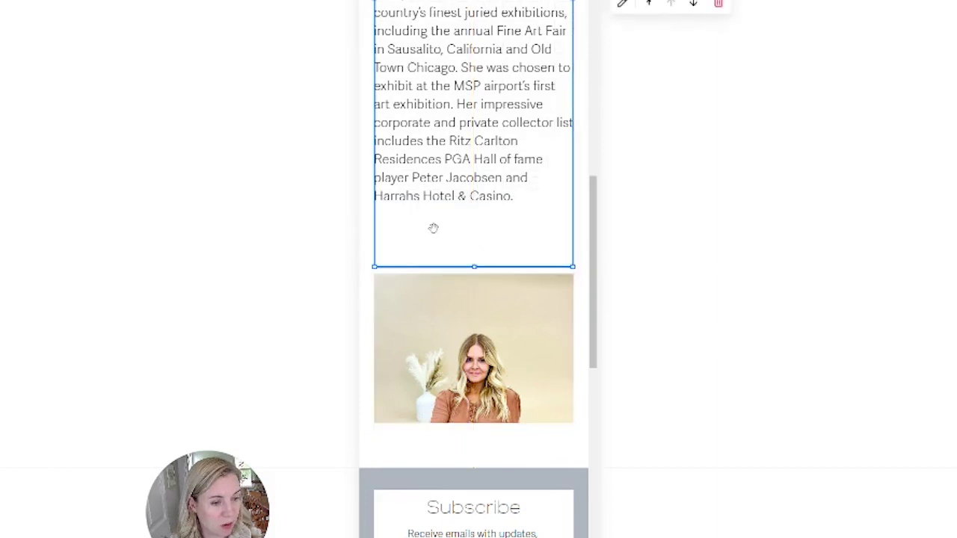
drag(468, 346, 503, 311)
drag(503, 358, 503, 379)
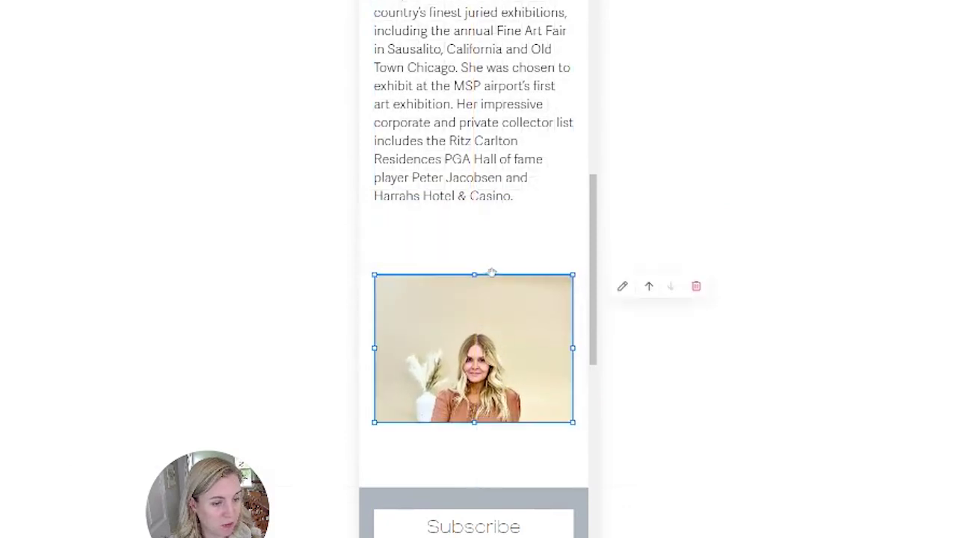
Shorten the biography text block by two grid rows and move the portrait photo up directly beneath it
click(478, 258)
drag(474, 267, 474, 227)
drag(474, 315, 474, 276)
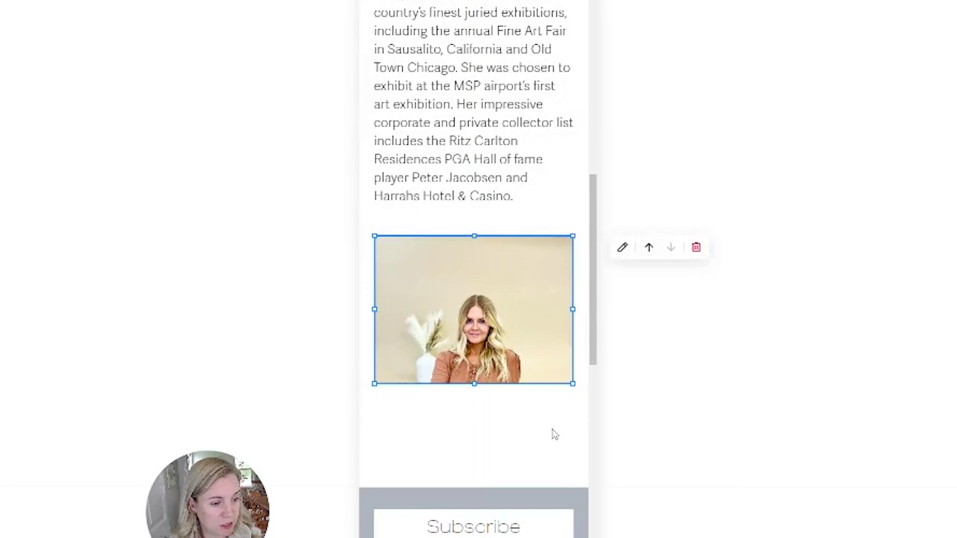
Reduce the height of the biography section so it ends just below the portrait photo
click(561, 465)
drag(551, 443, 552, 373)
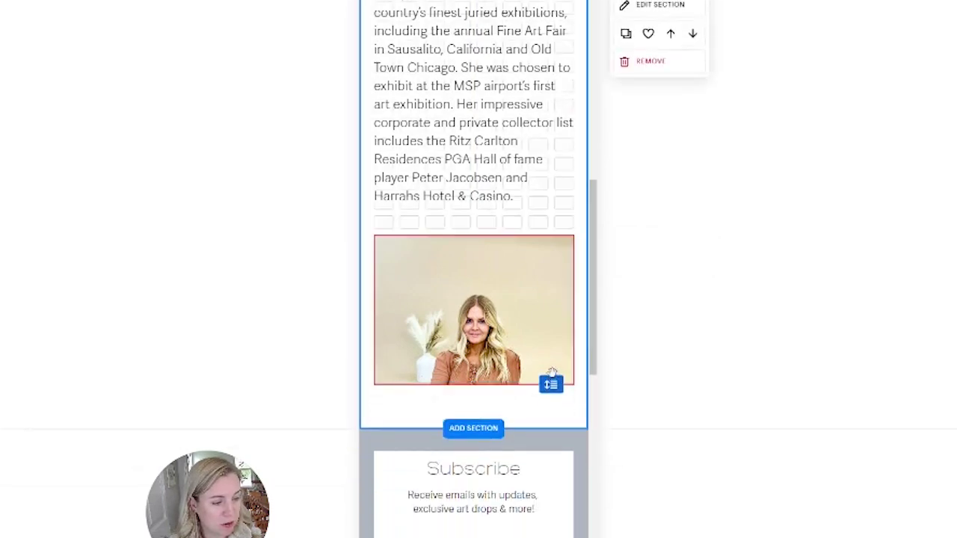
click(553, 374)
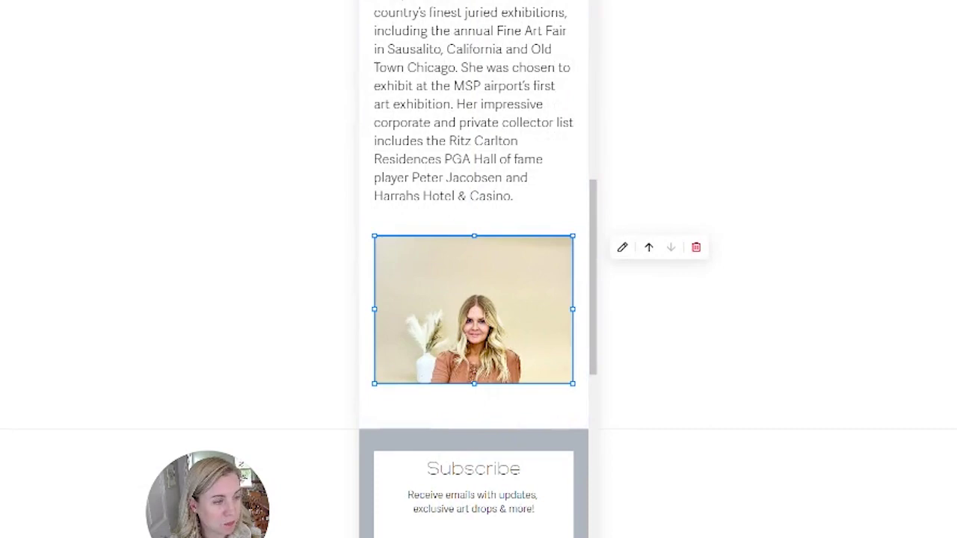
Move the portrait photo to the start of the biography section and place the text block below it
scroll(550, 235, up, 5)
click(549, 235)
scroll(550, 235, down, 3)
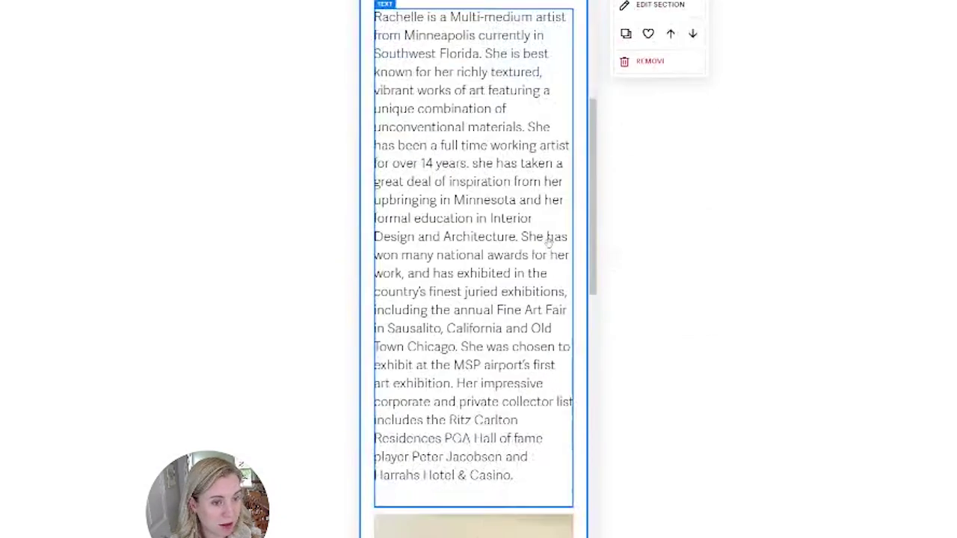
drag(490, 534, 490, 88)
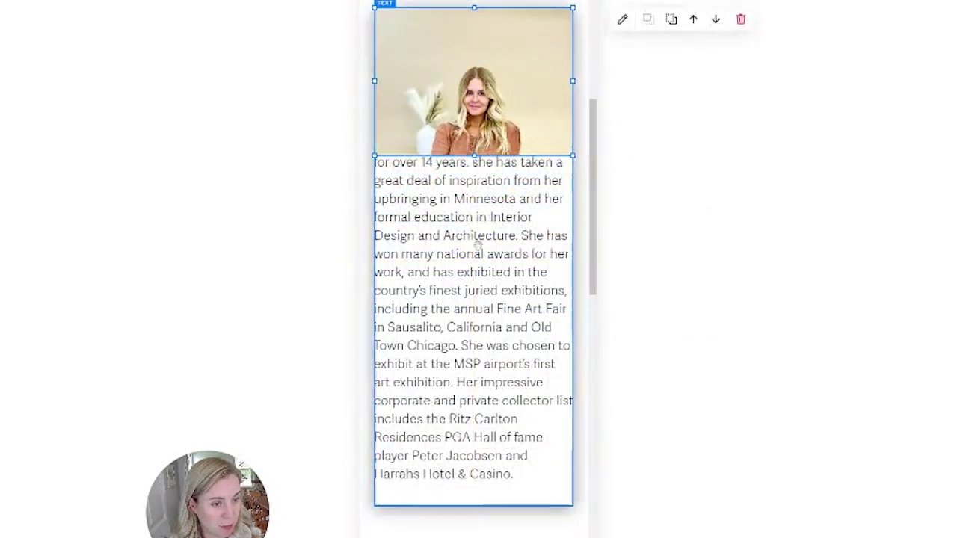
drag(477, 241, 482, 247)
Shorten the biography text block by one grid row and trim the section's height to match
scroll(514, 445, down, 4)
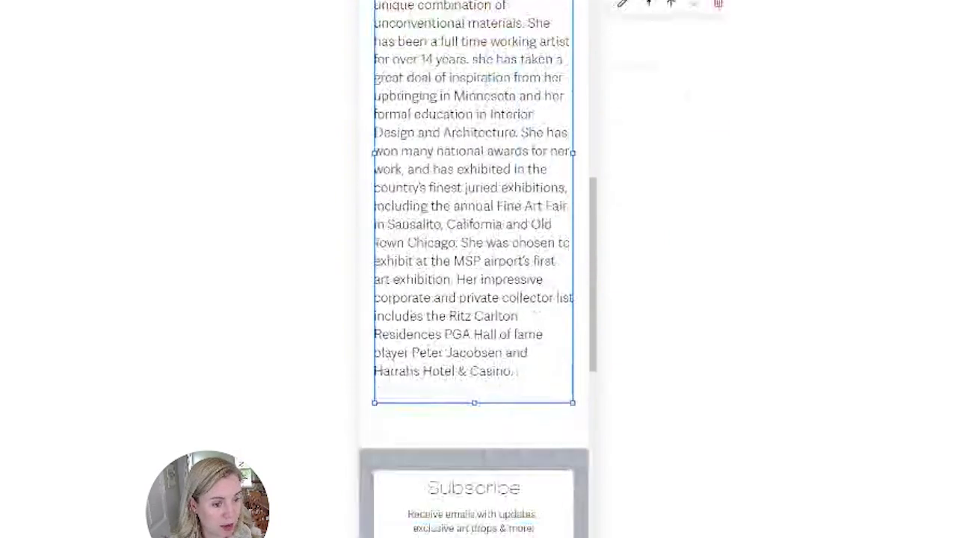
click(518, 438)
drag(550, 405, 548, 396)
click(513, 384)
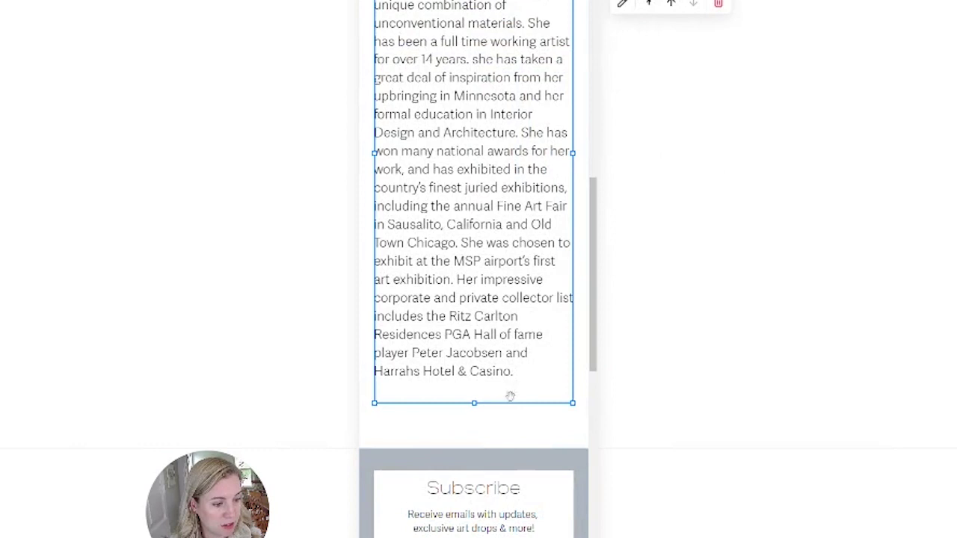
click(545, 431)
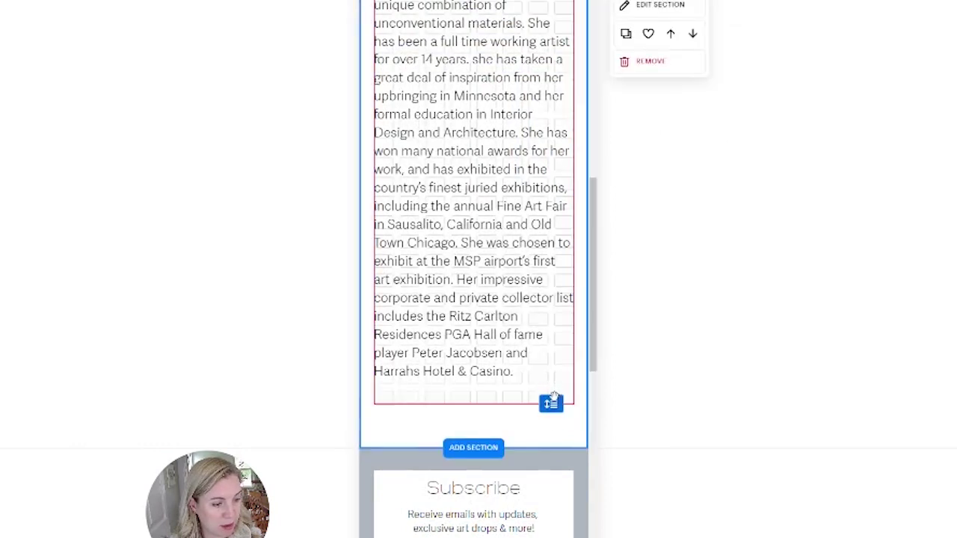
click(491, 392)
drag(474, 403, 475, 385)
click(491, 412)
drag(551, 404, 551, 384)
scroll(545, 420, up, 1)
scroll(543, 417, up, 6)
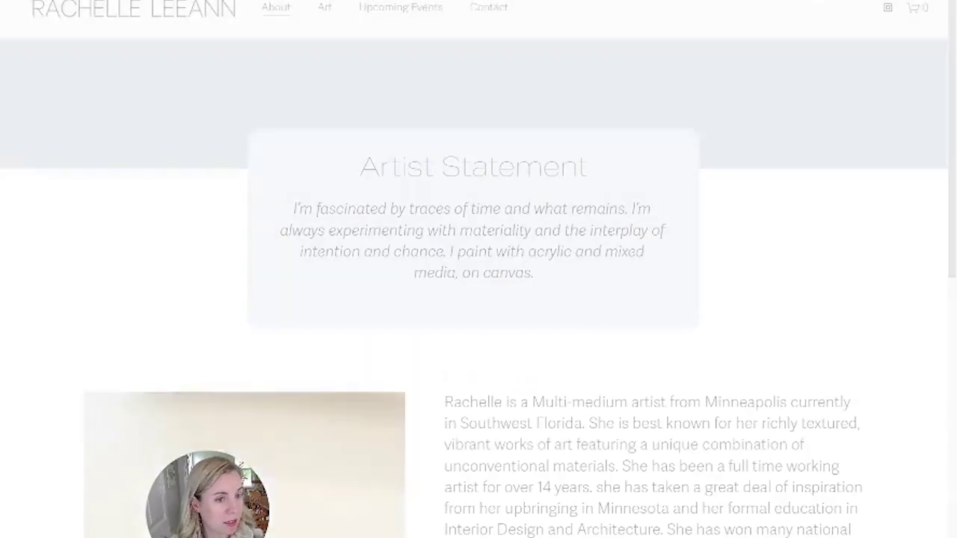
scroll(478, 269, down, 6)
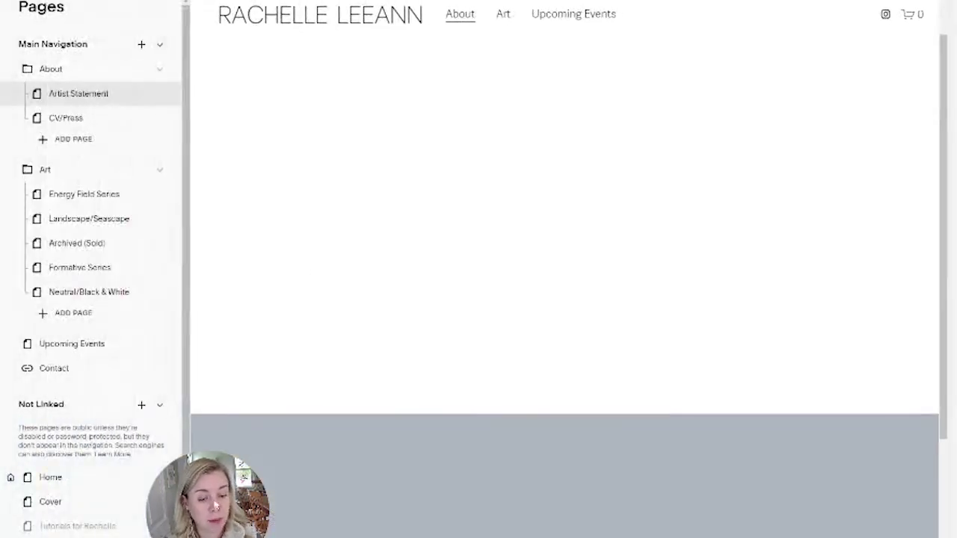
drag(219, 491, 275, 336)
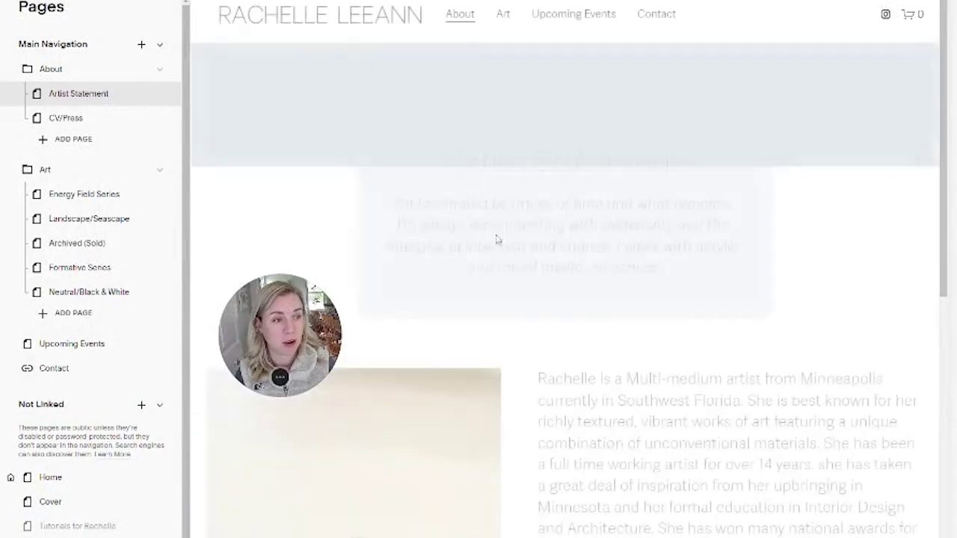